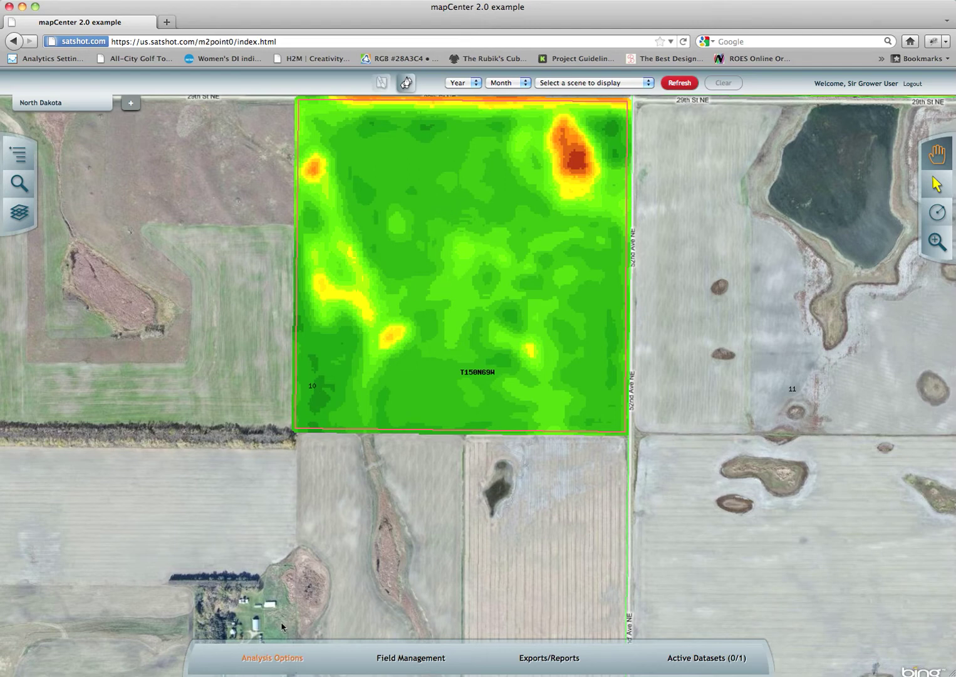
- Open the Precision Ag analysis options and select the L 2010-06-16 NDVIR minmax 15 dataset for its zone histogram
click(272, 659)
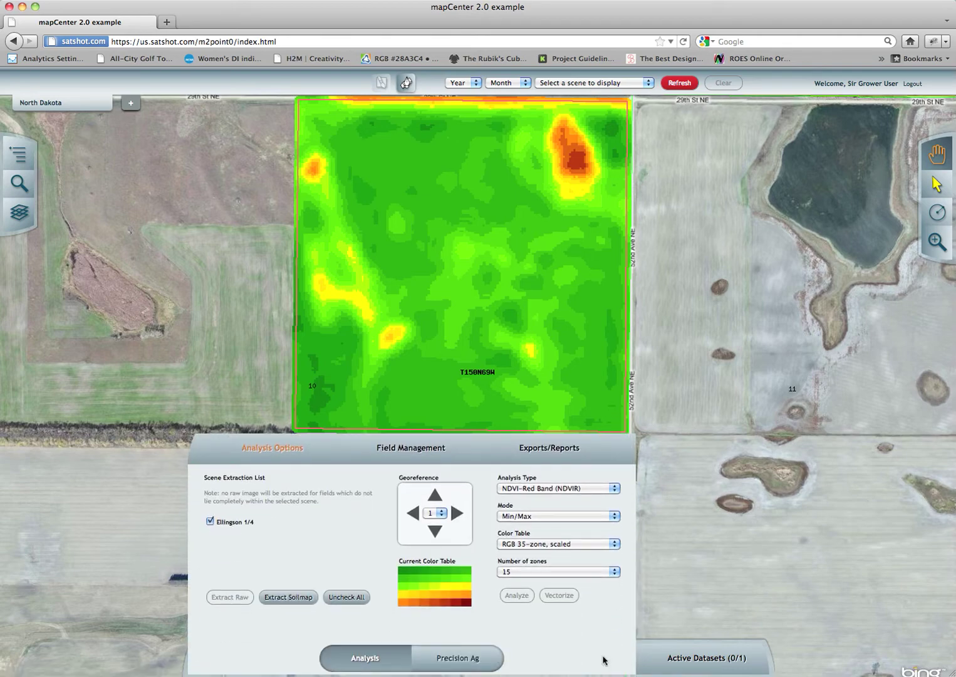
click(697, 658)
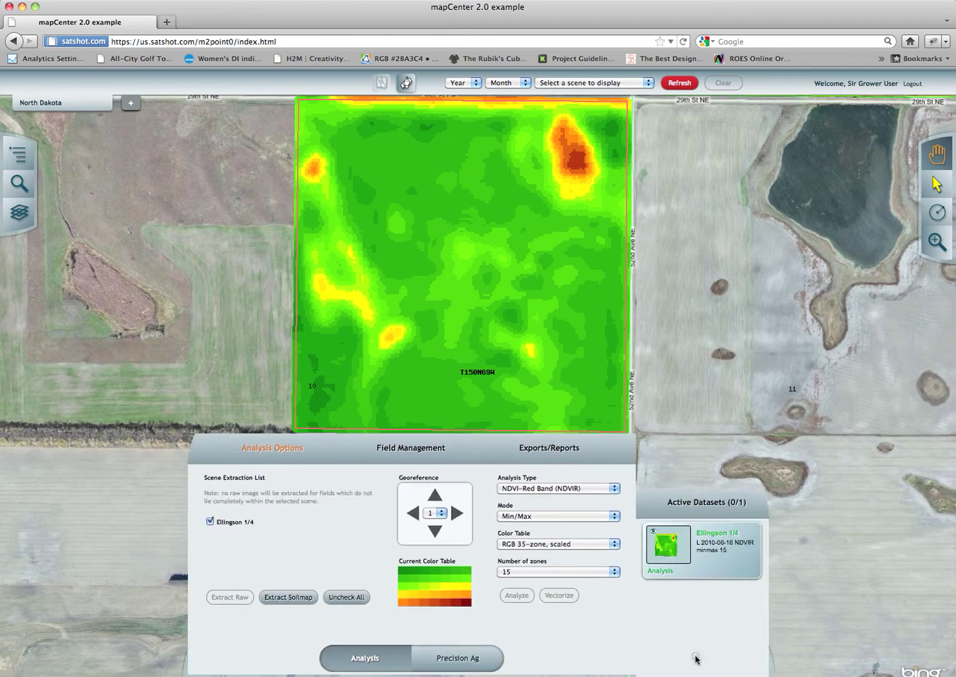
click(427, 658)
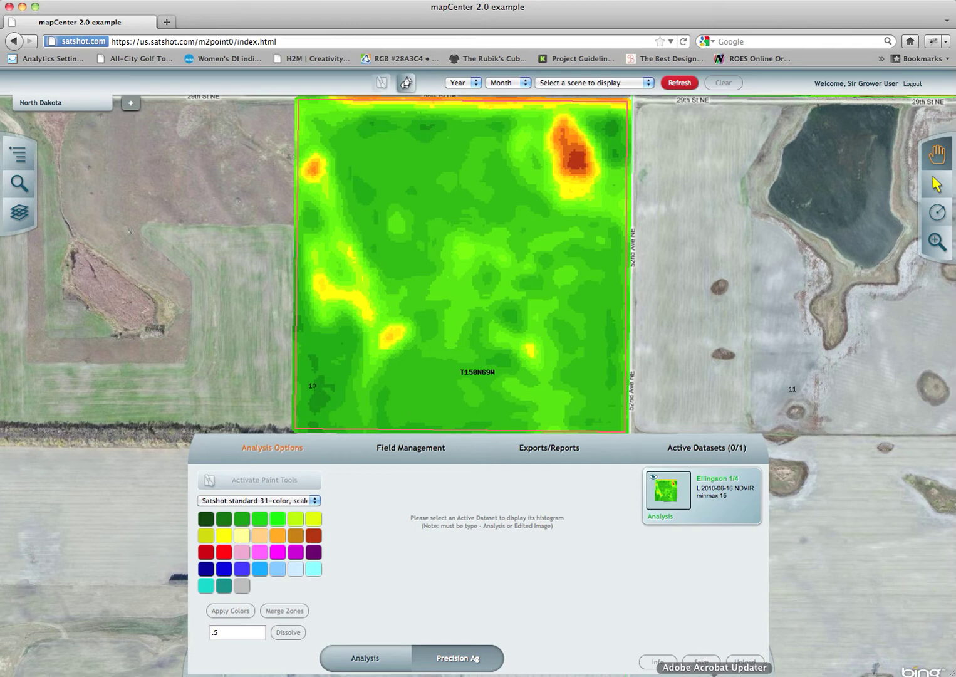
right_click(714, 675)
click(717, 665)
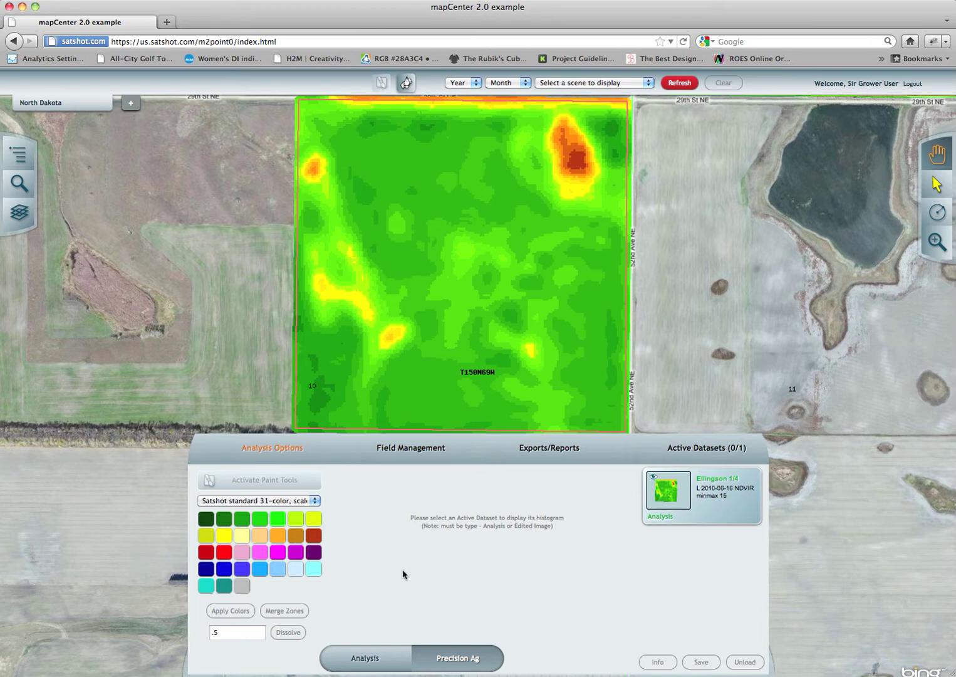
click(725, 511)
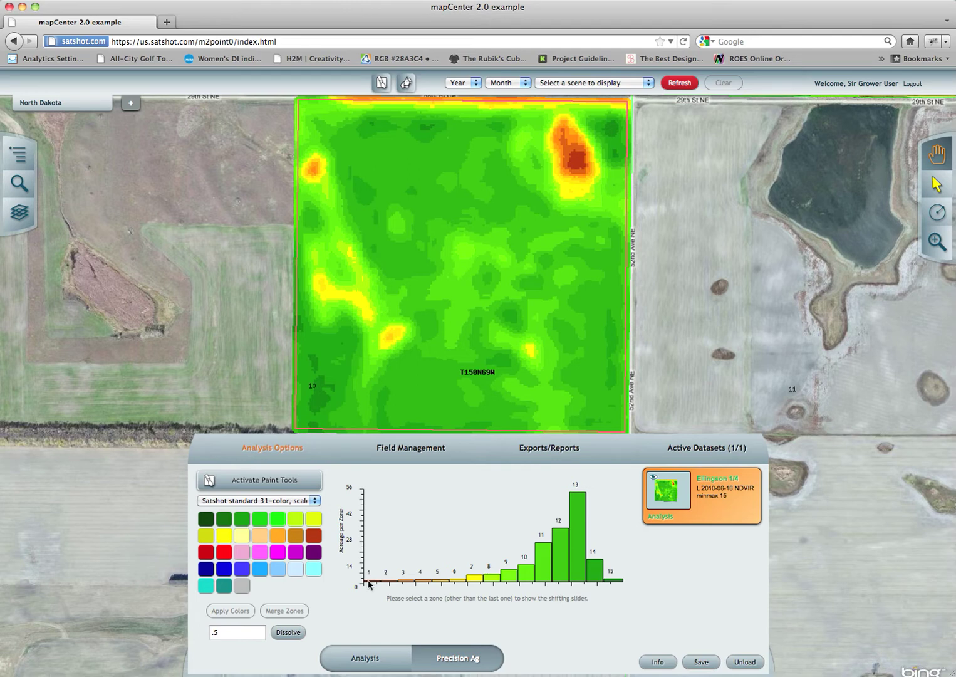
- Merge histogram zones 1 through 5 into one zone, and shift the boundary of the resulting zone 4 by 3
drag(370, 585, 437, 584)
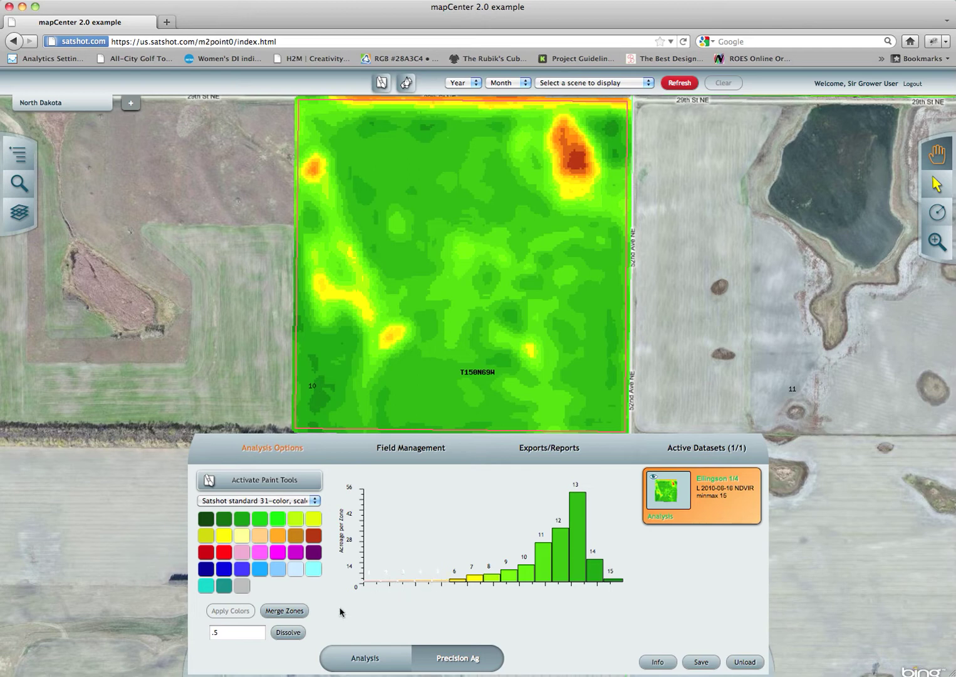
click(274, 617)
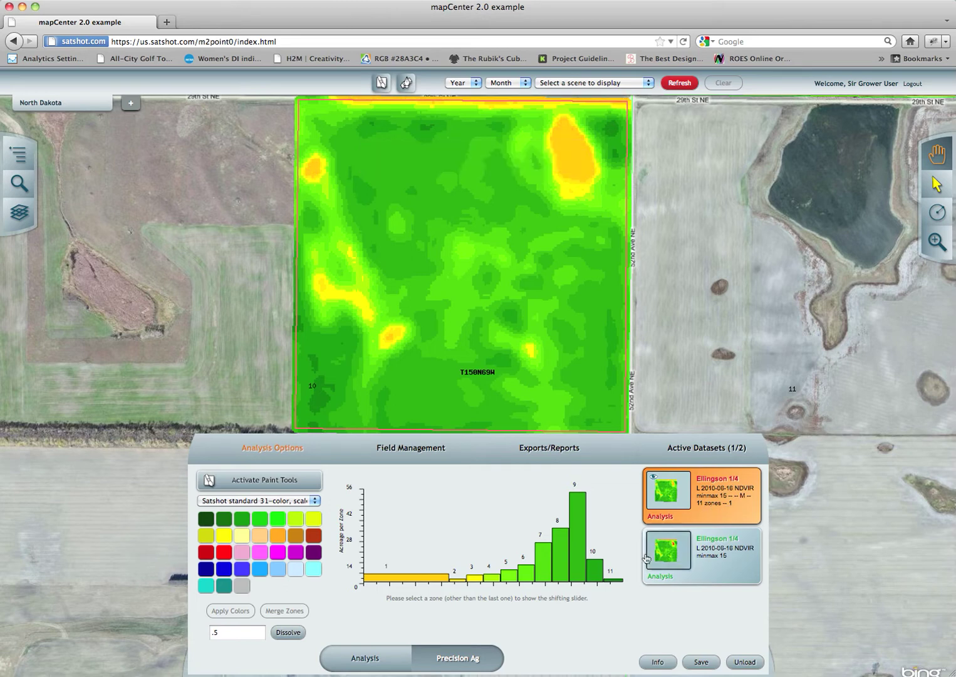
click(416, 579)
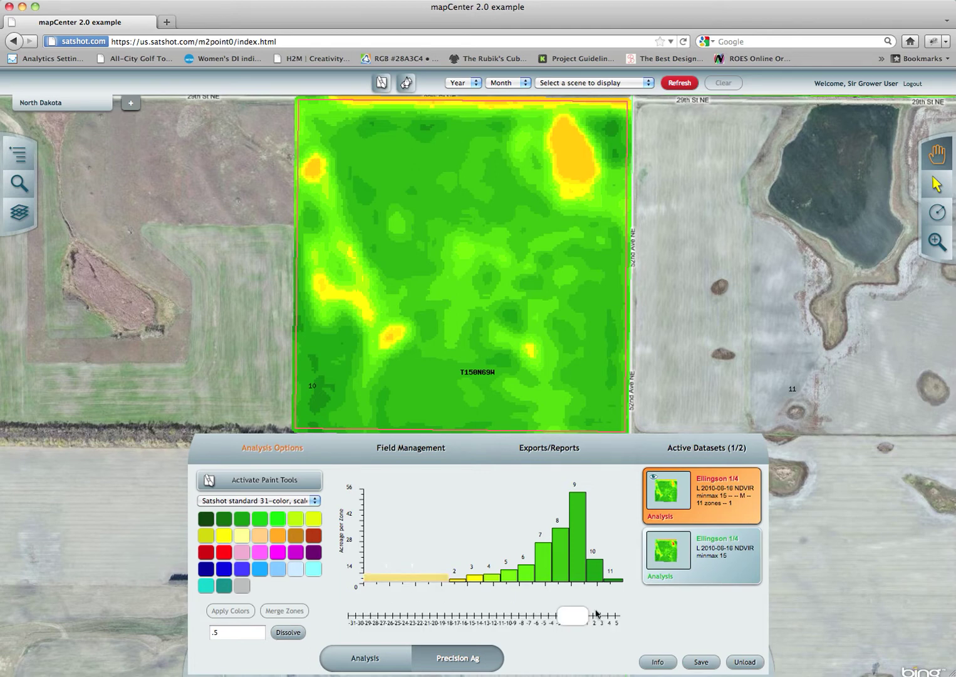
click(421, 581)
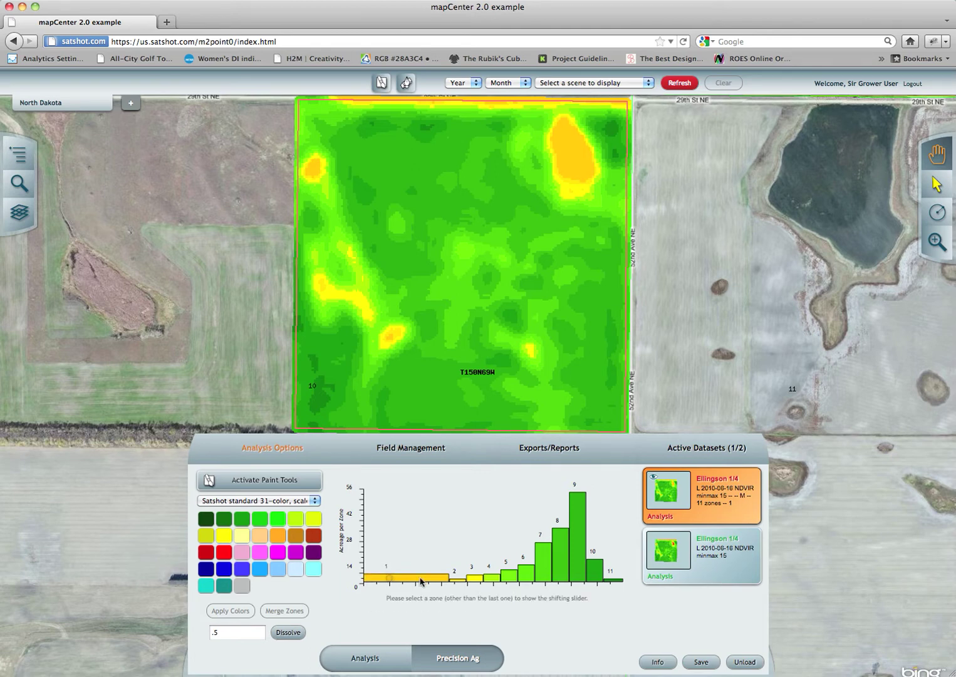
click(487, 579)
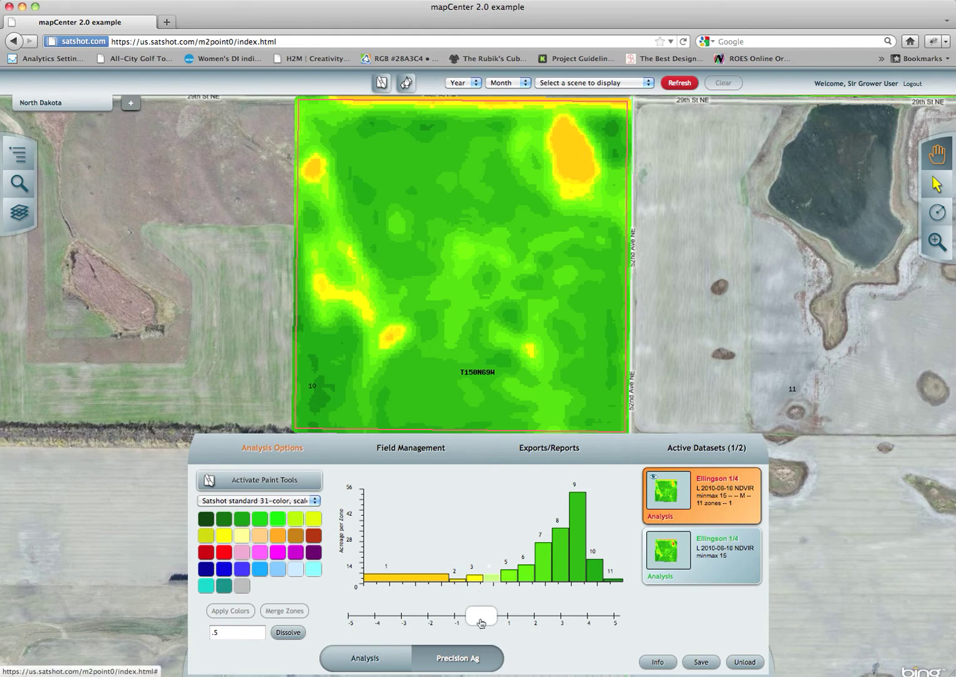
drag(481, 622, 547, 621)
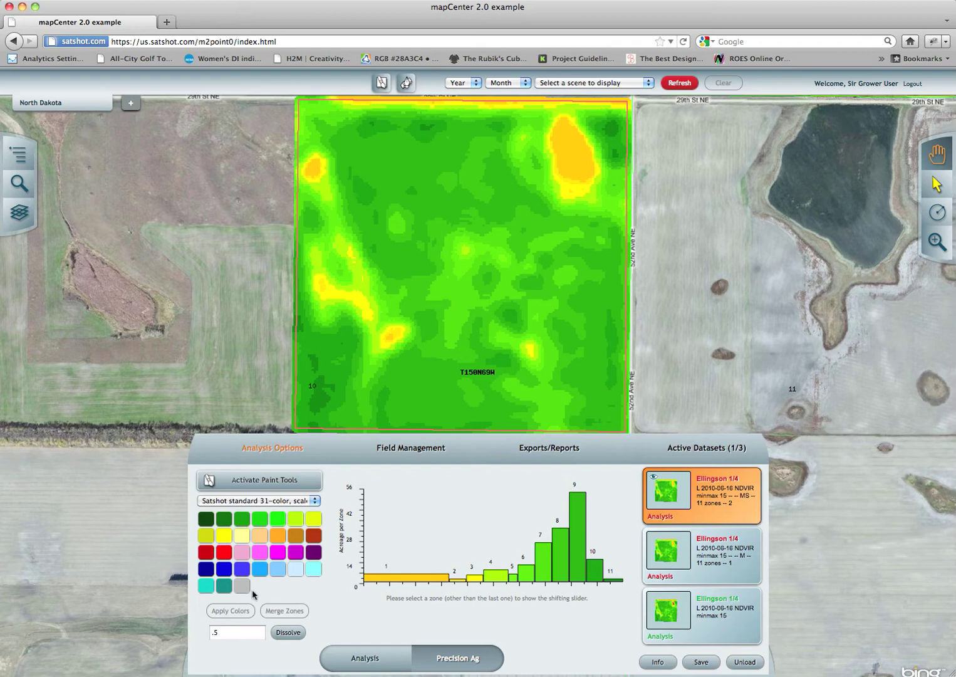
- Recolor histogram zone 4 with a yellow-green from the RGB 35-zone, scaled color table
click(420, 581)
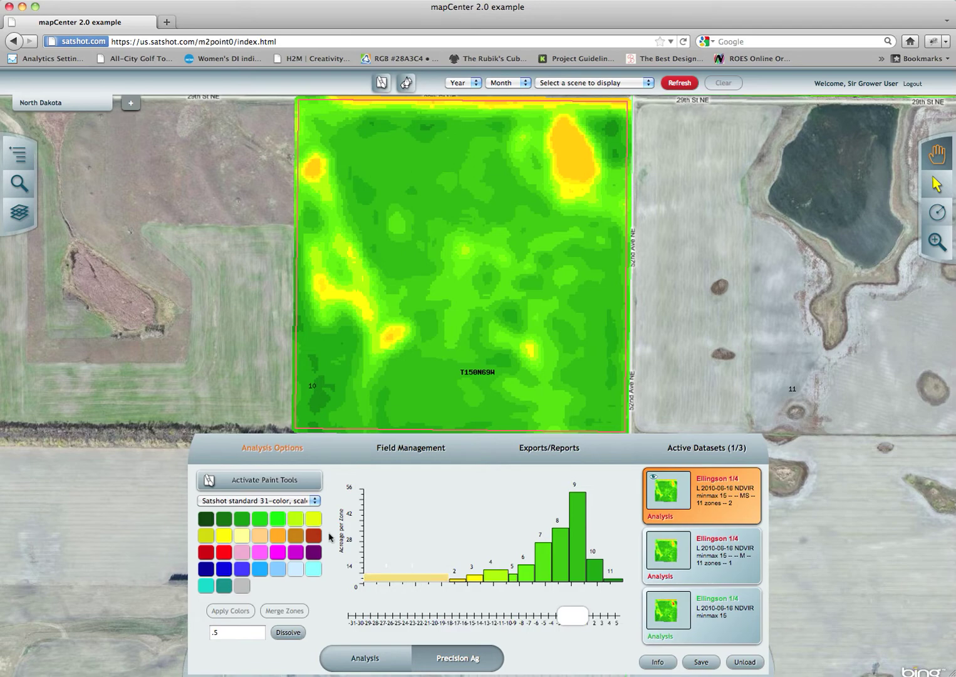
click(263, 501)
click(263, 532)
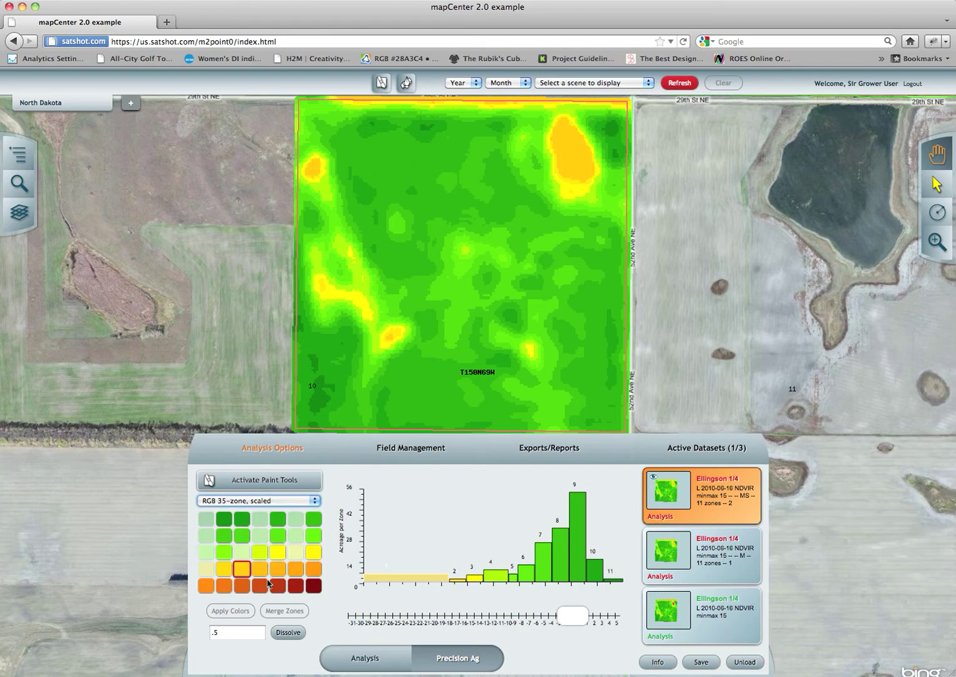
click(444, 578)
click(502, 581)
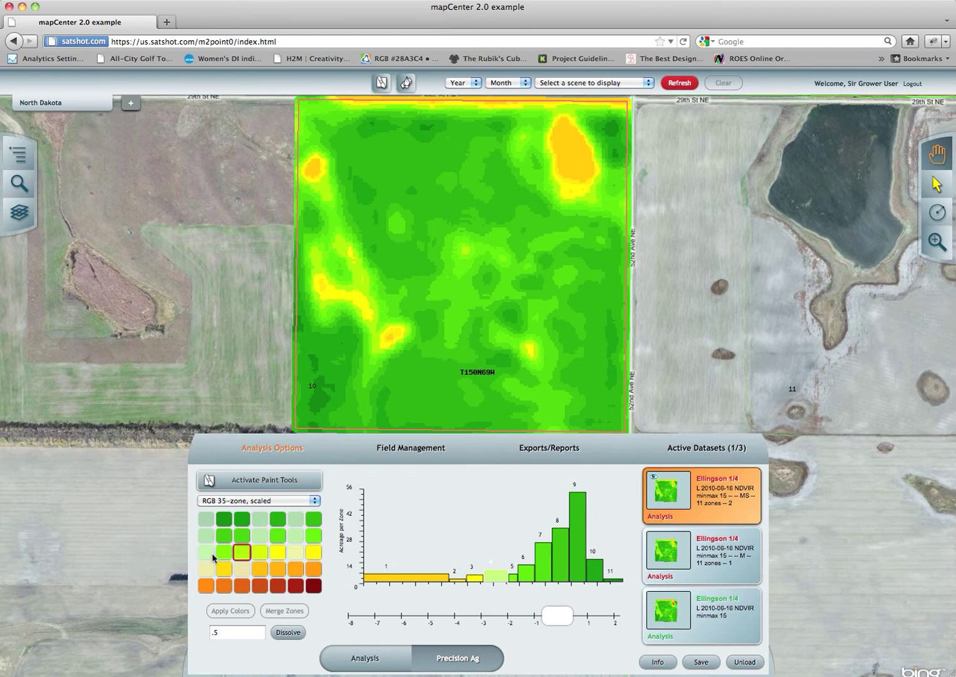
click(260, 554)
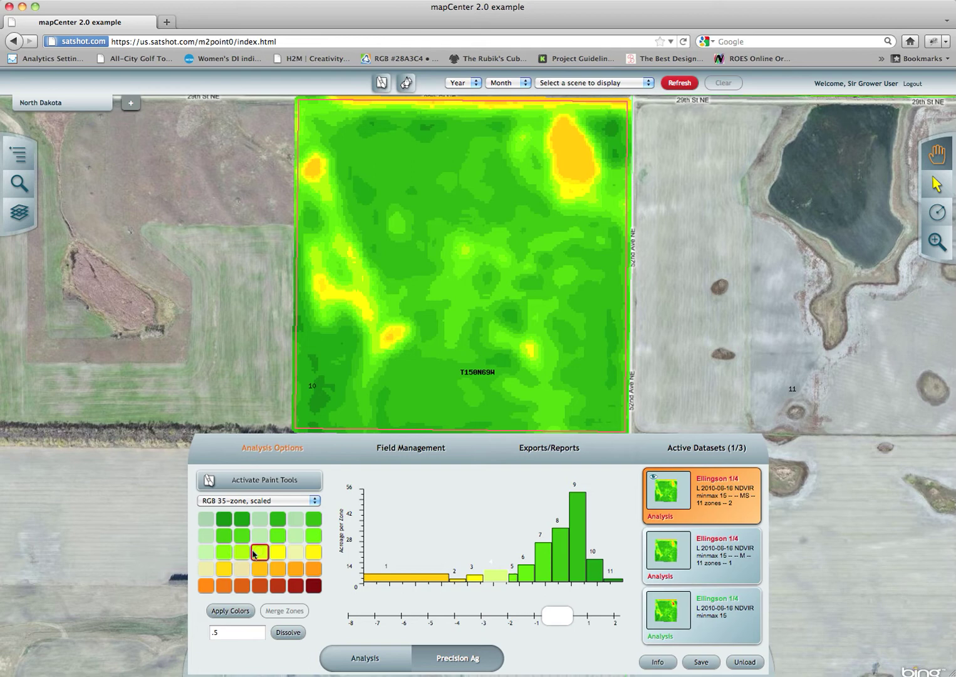
click(231, 613)
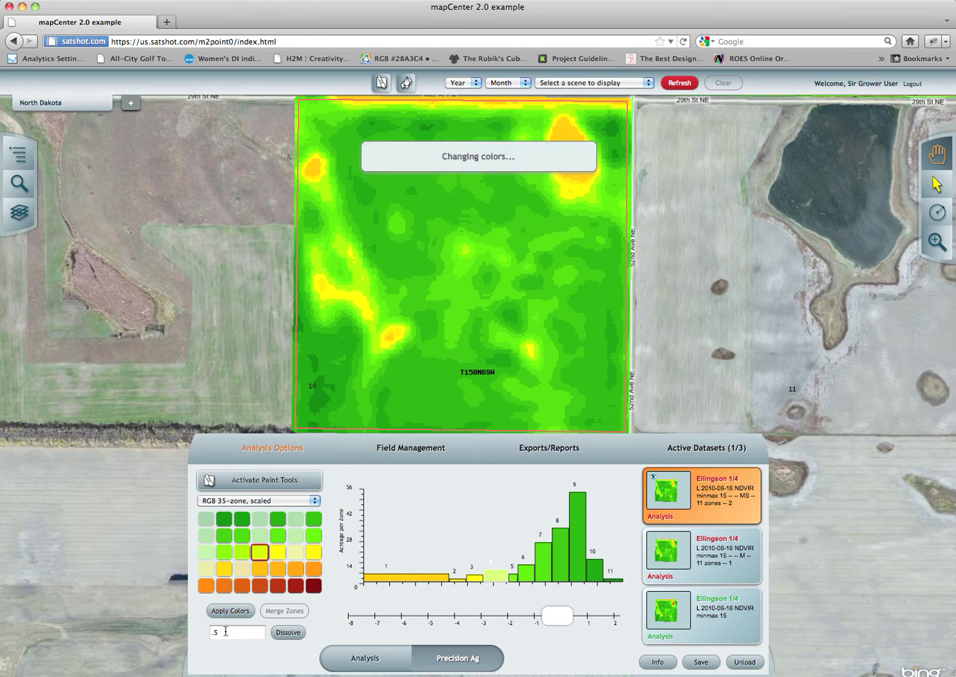
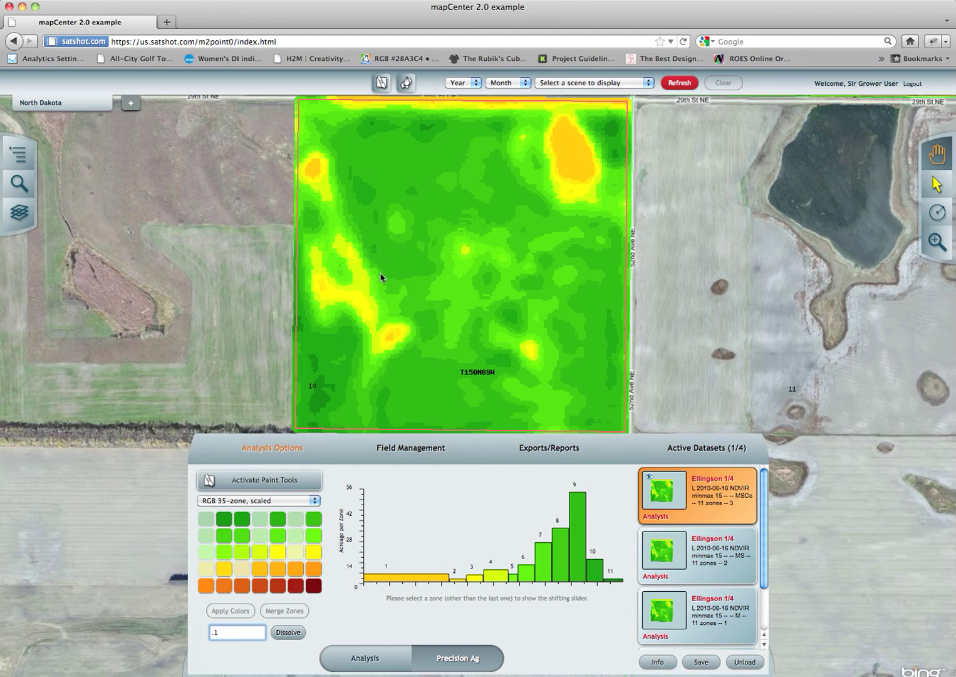
- Dissolve the recolored dataset's small zone areas with a value of .1
click(290, 633)
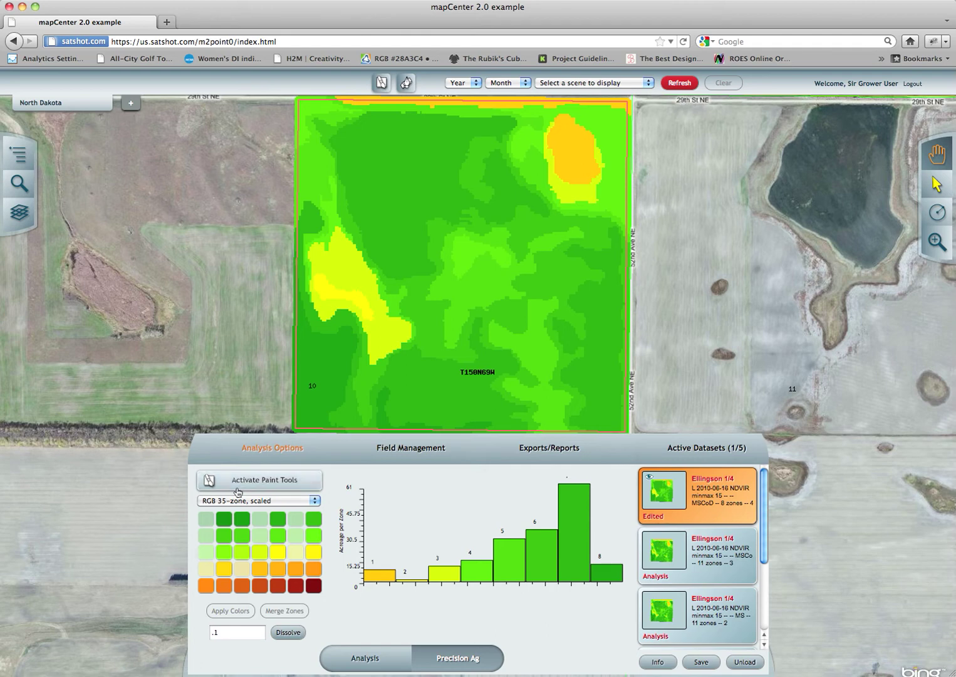
- Activate the paint tools for the dissolved dataset and choose the polygon paint tool
click(284, 480)
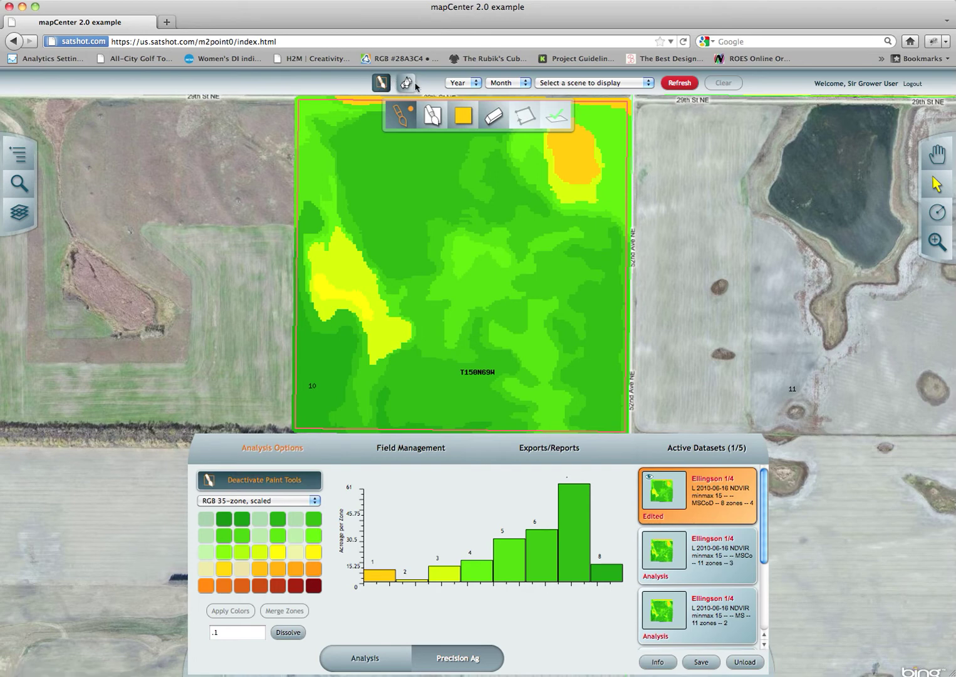
click(408, 84)
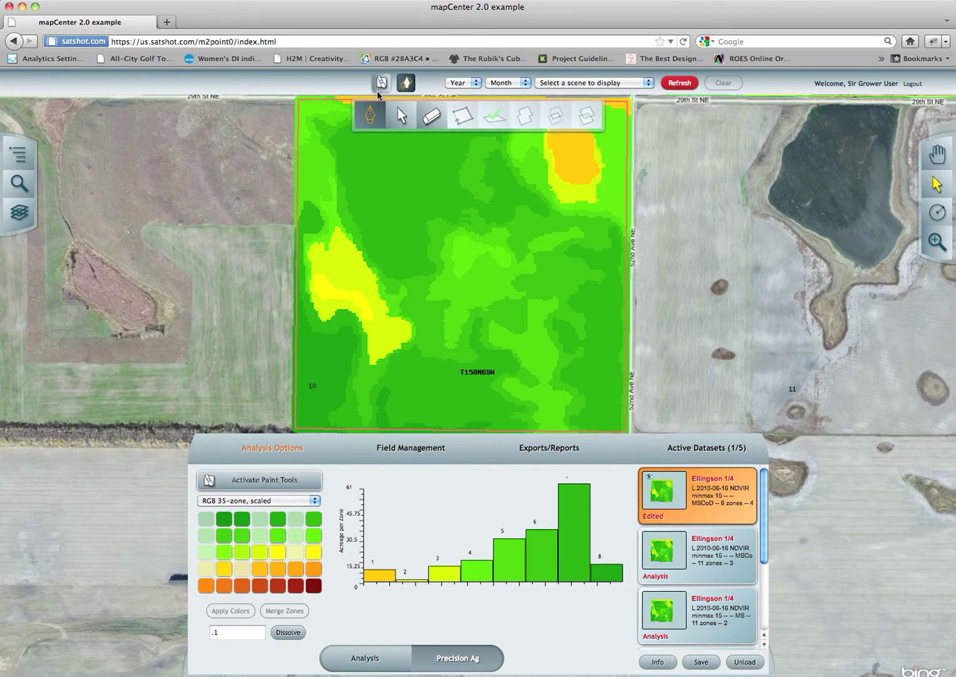
click(381, 83)
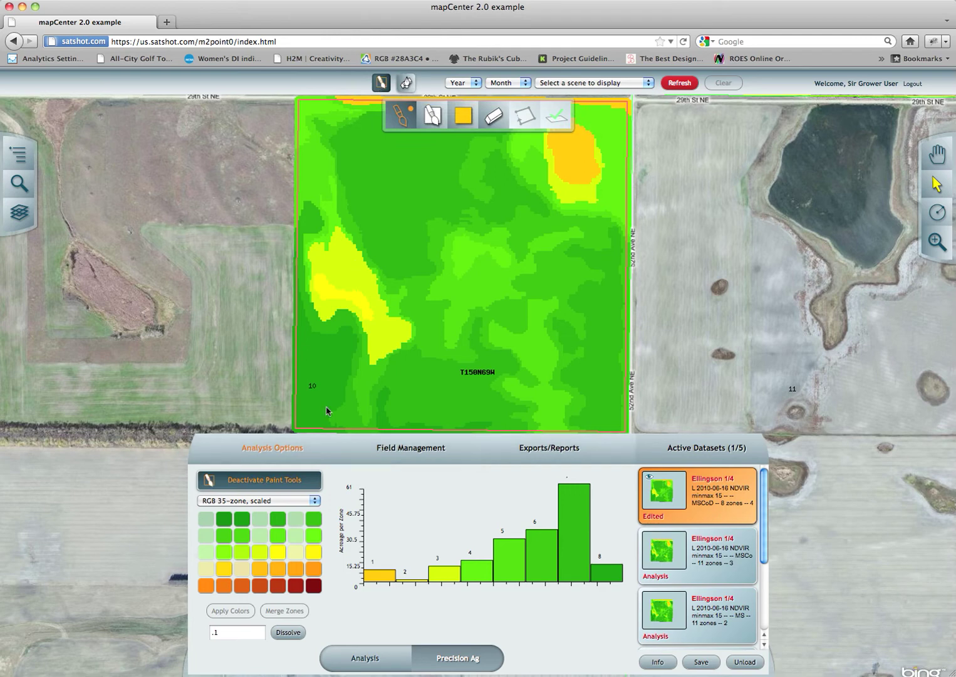
click(320, 480)
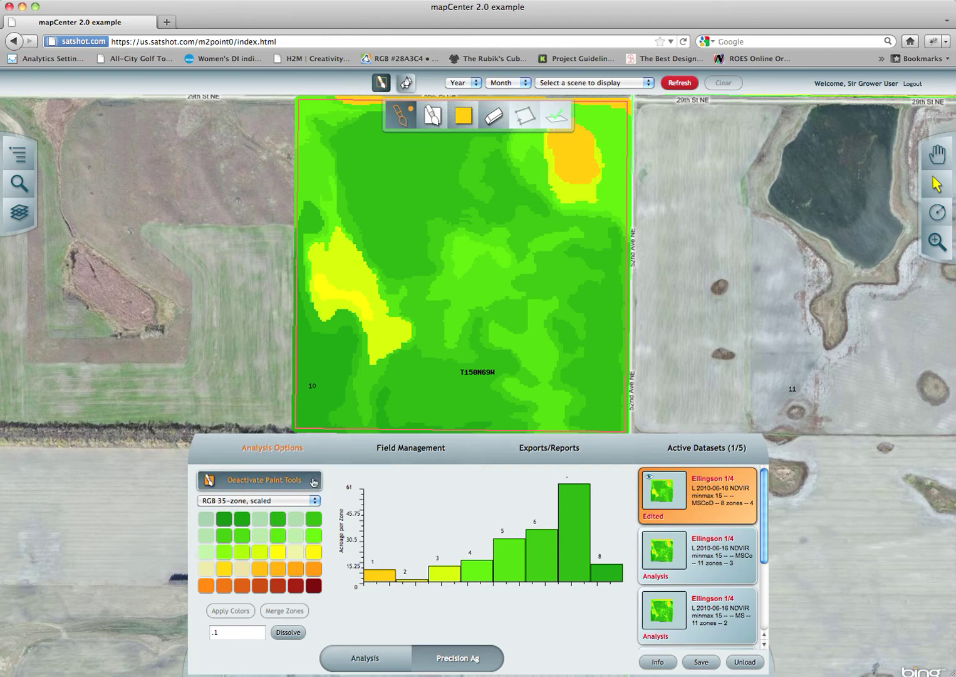
click(380, 82)
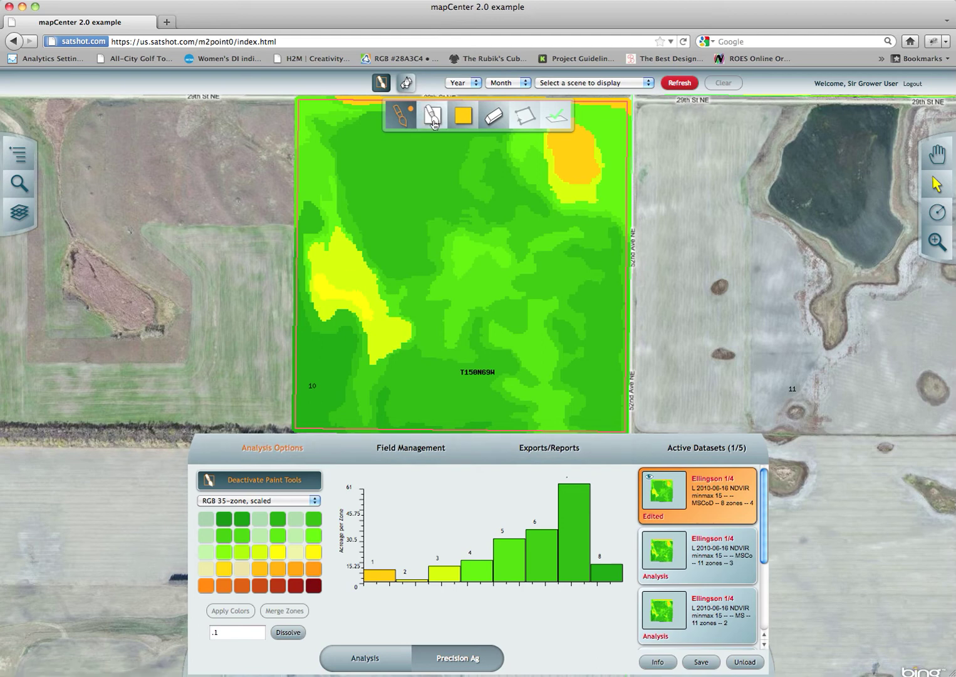
click(402, 127)
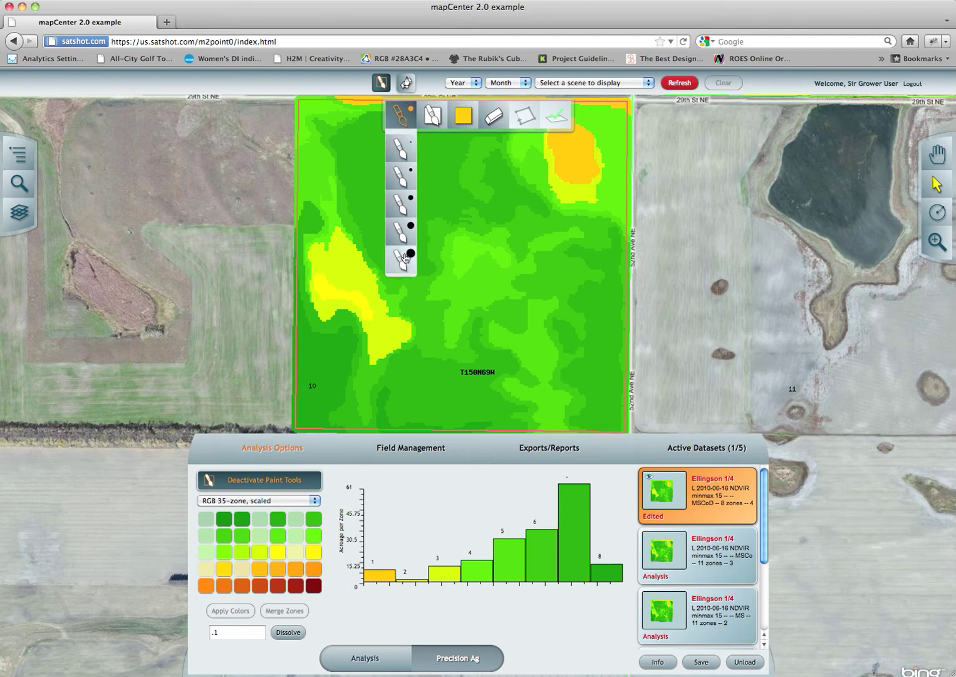
click(425, 119)
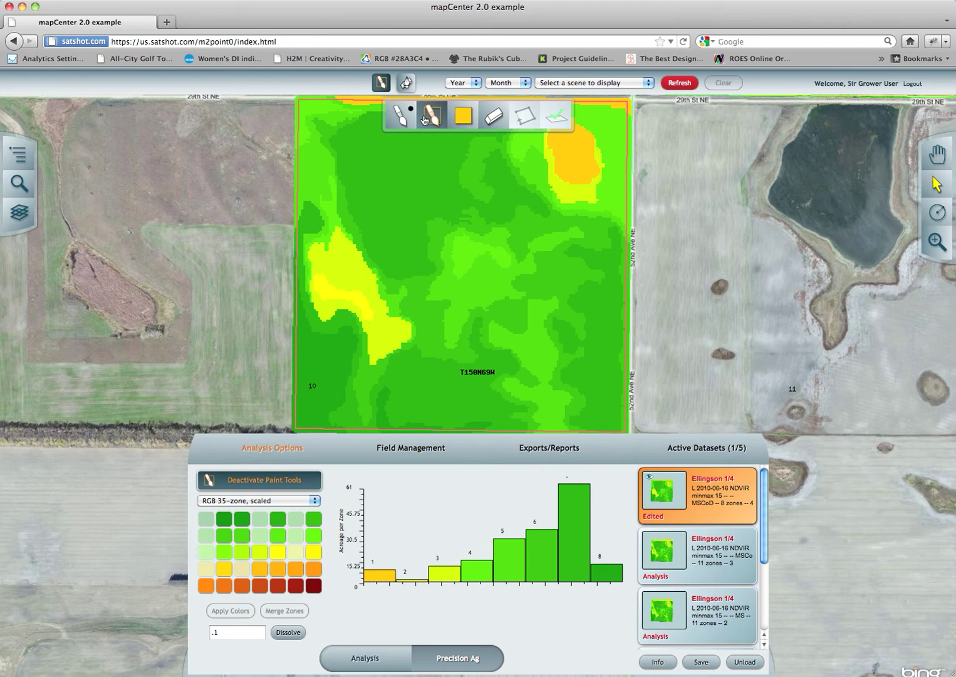
click(463, 115)
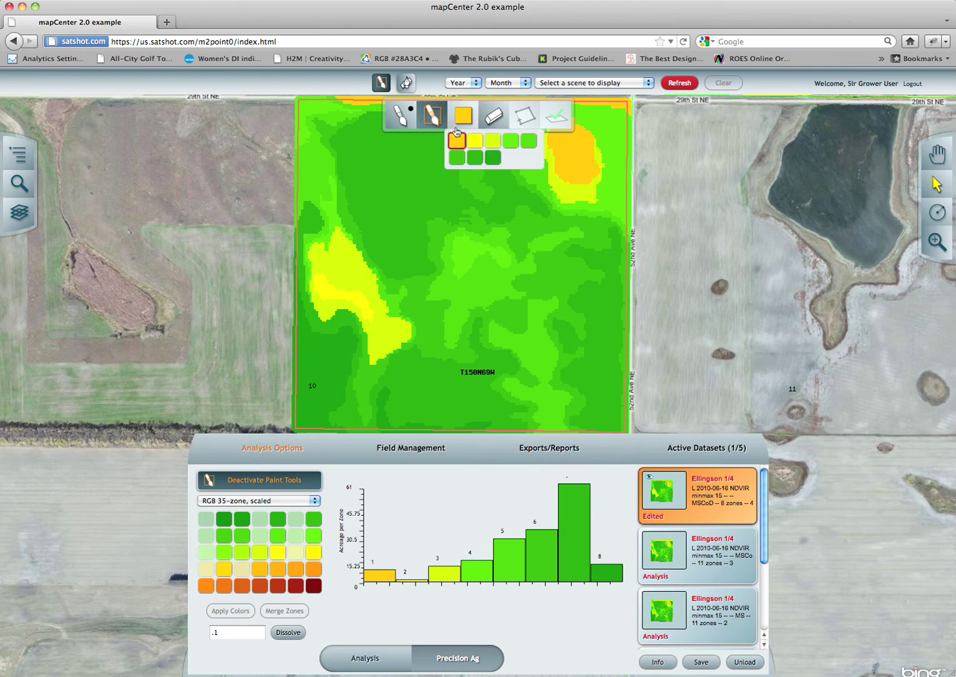
click(465, 116)
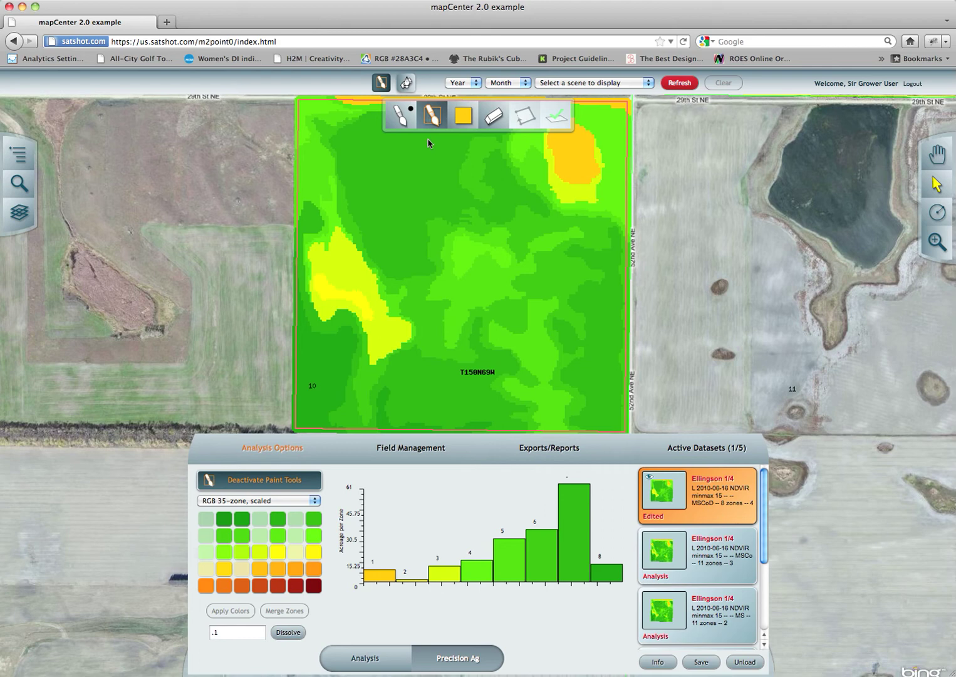
- Outline the light green patch near the center of the field with a 13-point paint polygon
click(446, 258)
click(448, 240)
click(461, 232)
click(474, 236)
click(494, 241)
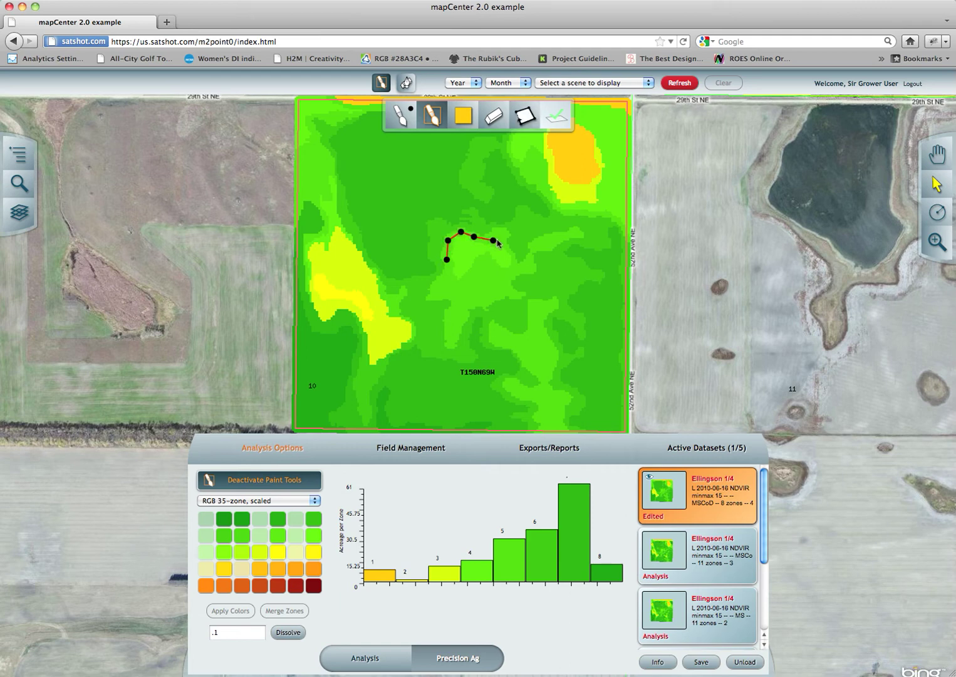
click(505, 244)
click(516, 261)
click(514, 272)
click(501, 274)
click(486, 263)
click(464, 287)
click(448, 279)
click(449, 270)
- Set the paint color to the bright green of zone 4 and complete the outlined polygon
click(462, 116)
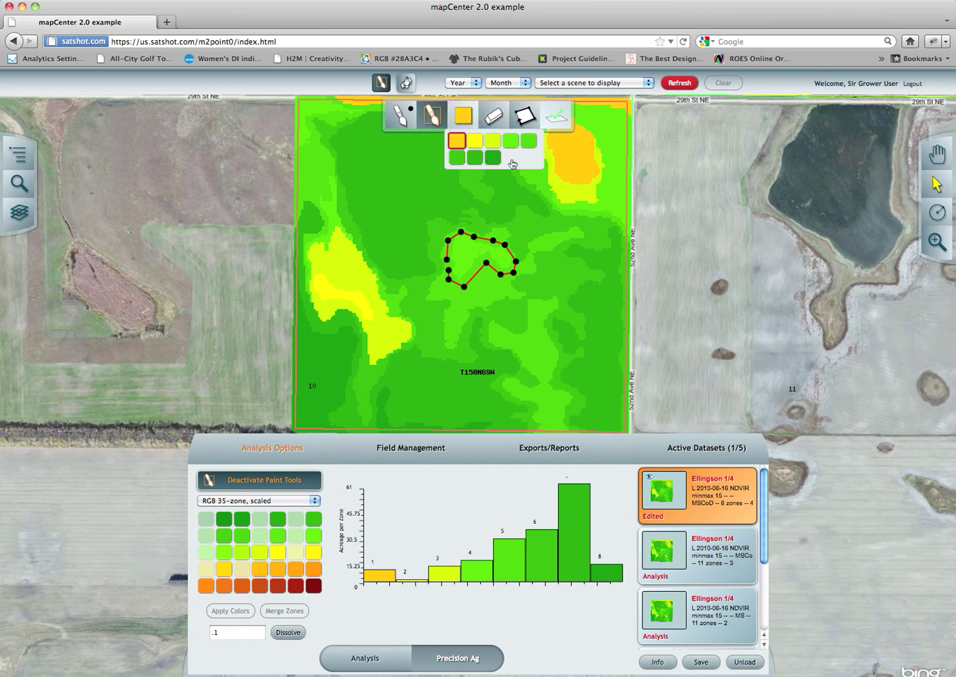
click(492, 159)
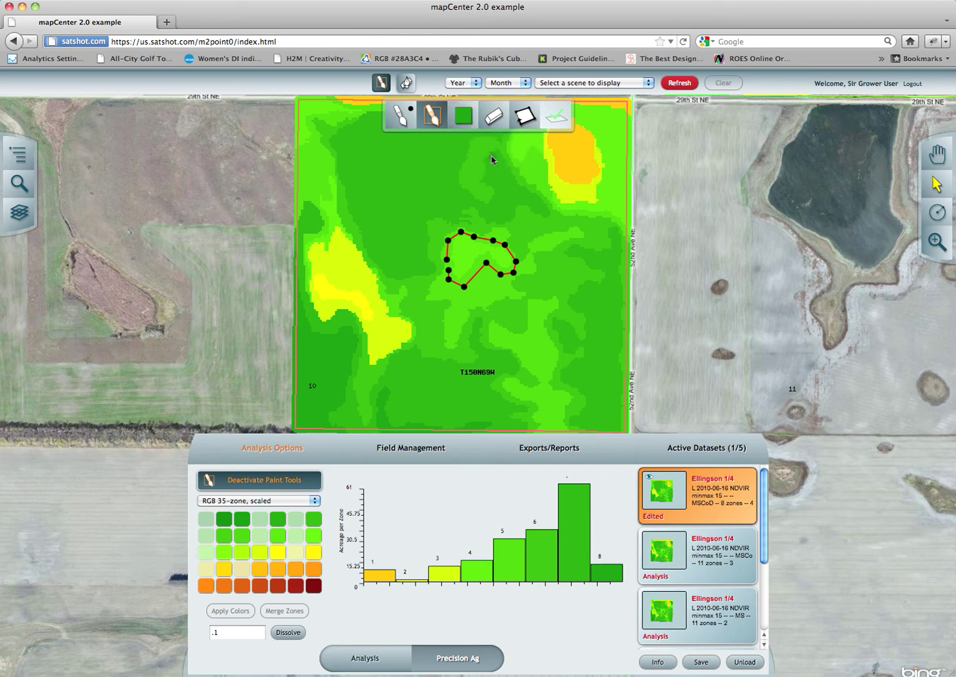
click(464, 115)
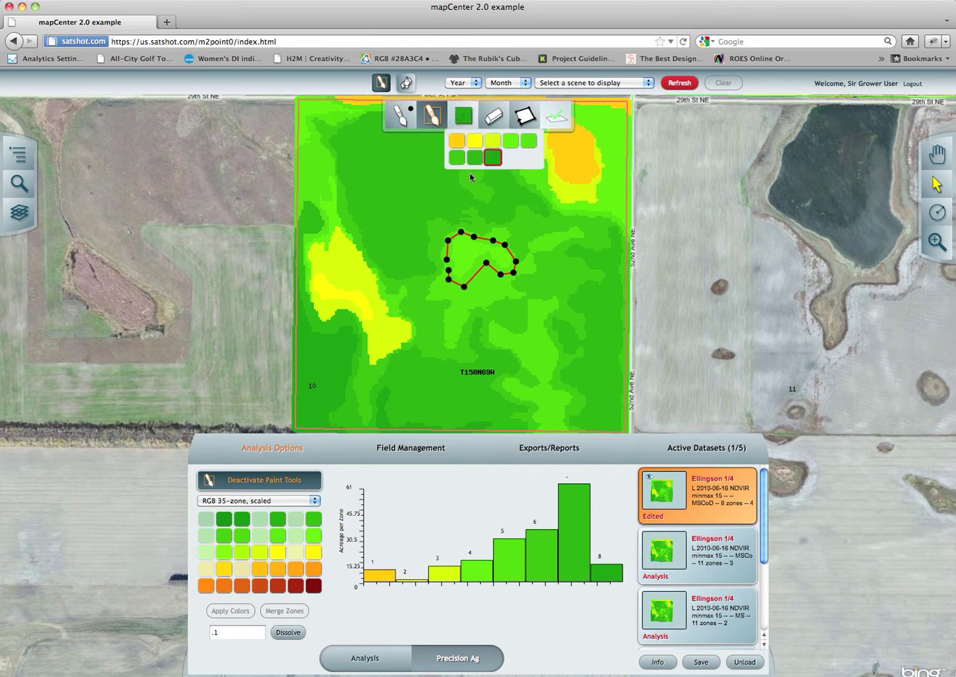
click(509, 144)
click(523, 118)
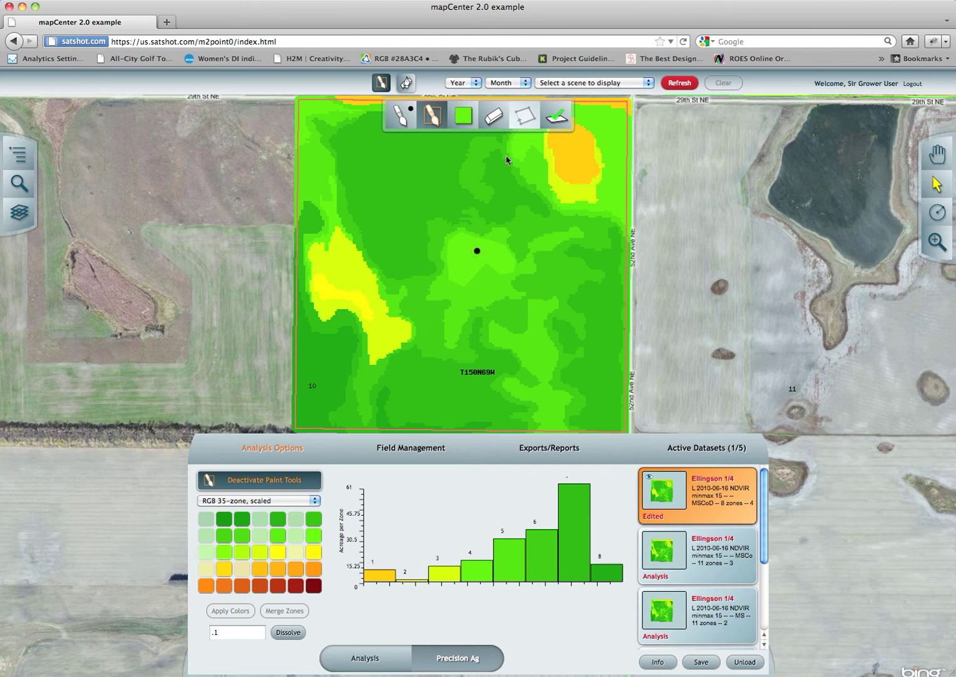
- Erase the painted polygon at the center of the field and switch back to the polygon paint tool
click(489, 123)
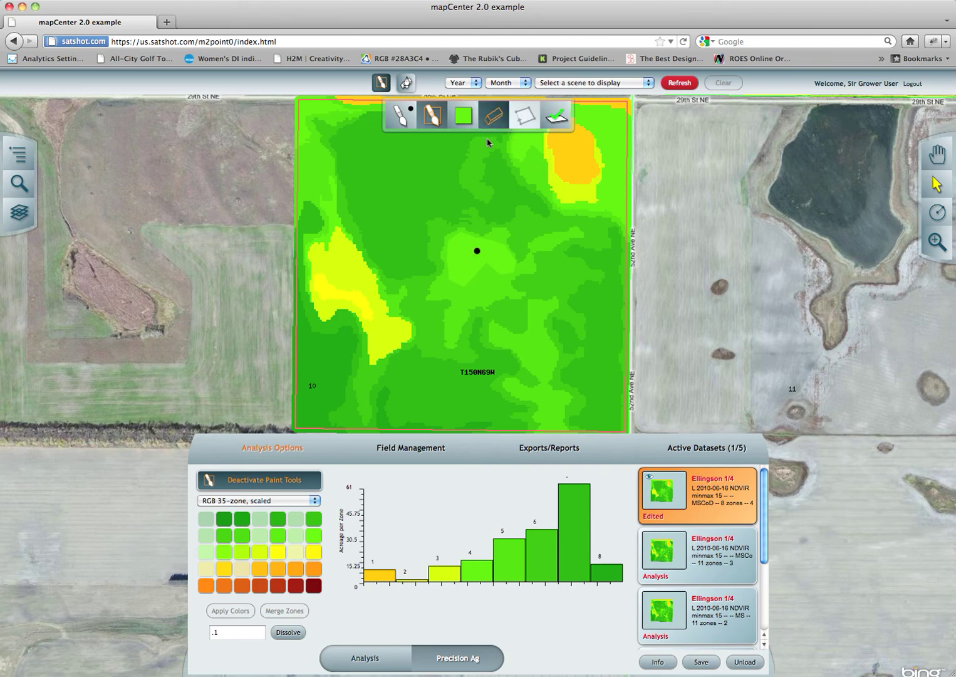
click(476, 254)
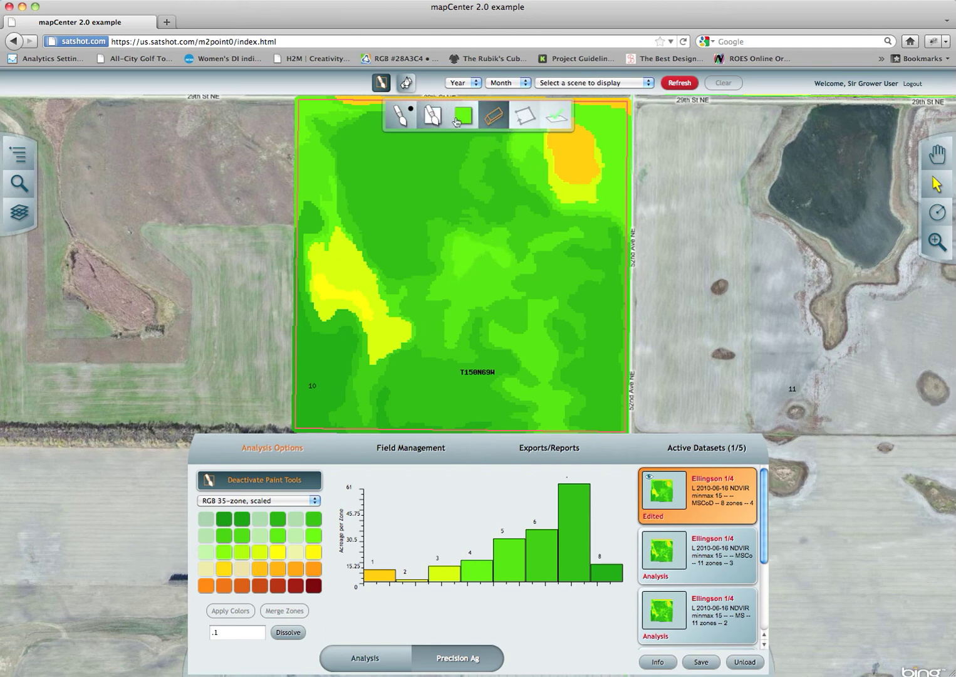
click(429, 118)
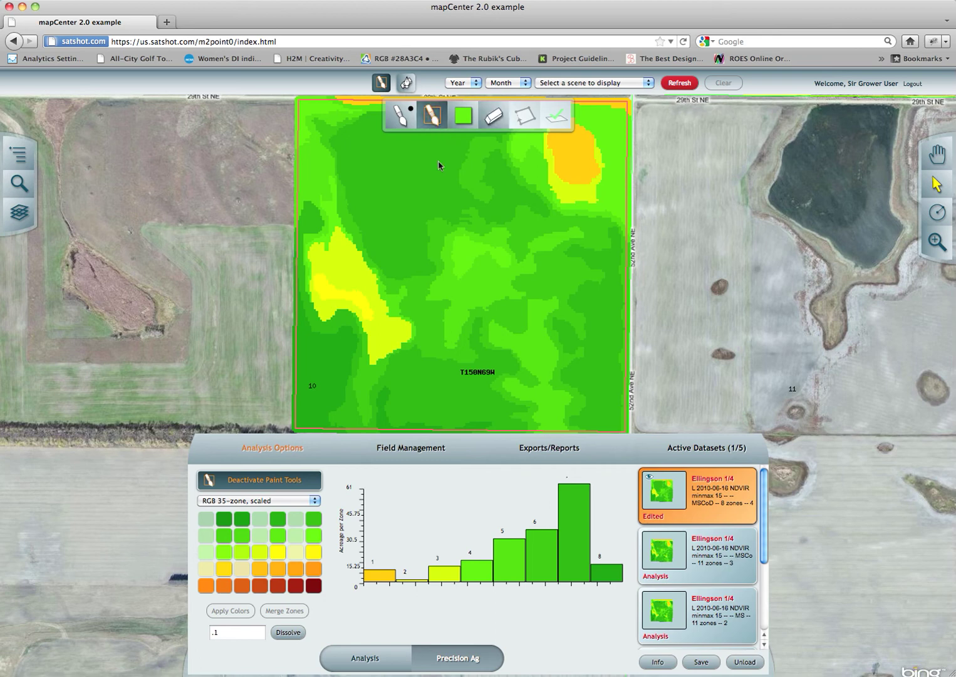
- Outline the light green patch near the center of the field with a 10-point paint polygon
click(448, 244)
click(461, 233)
click(471, 236)
click(491, 241)
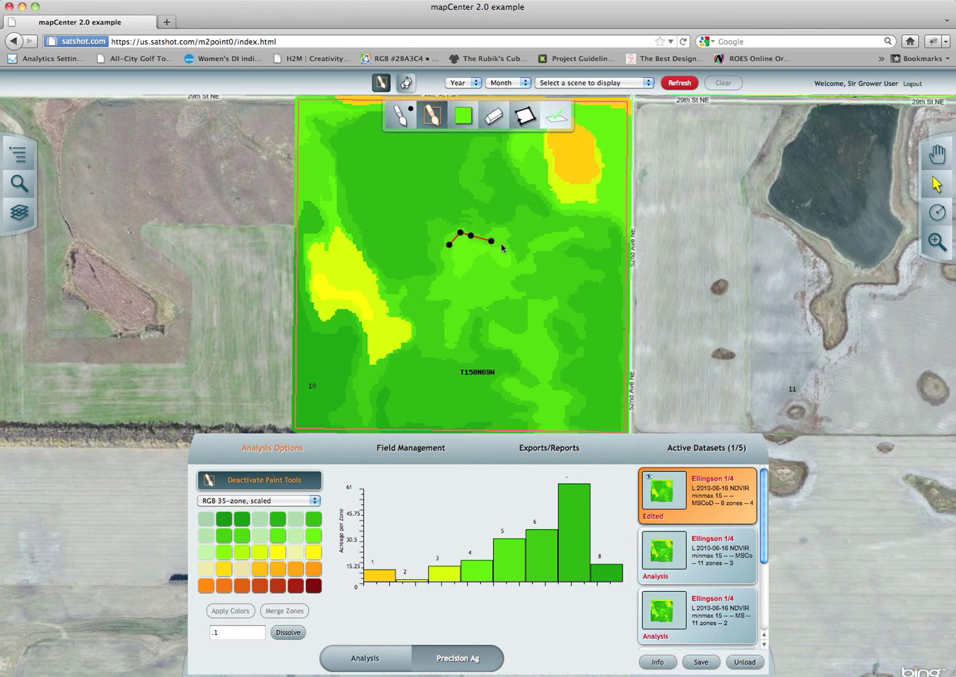
click(504, 245)
click(518, 267)
click(505, 277)
click(489, 264)
click(464, 288)
click(452, 278)
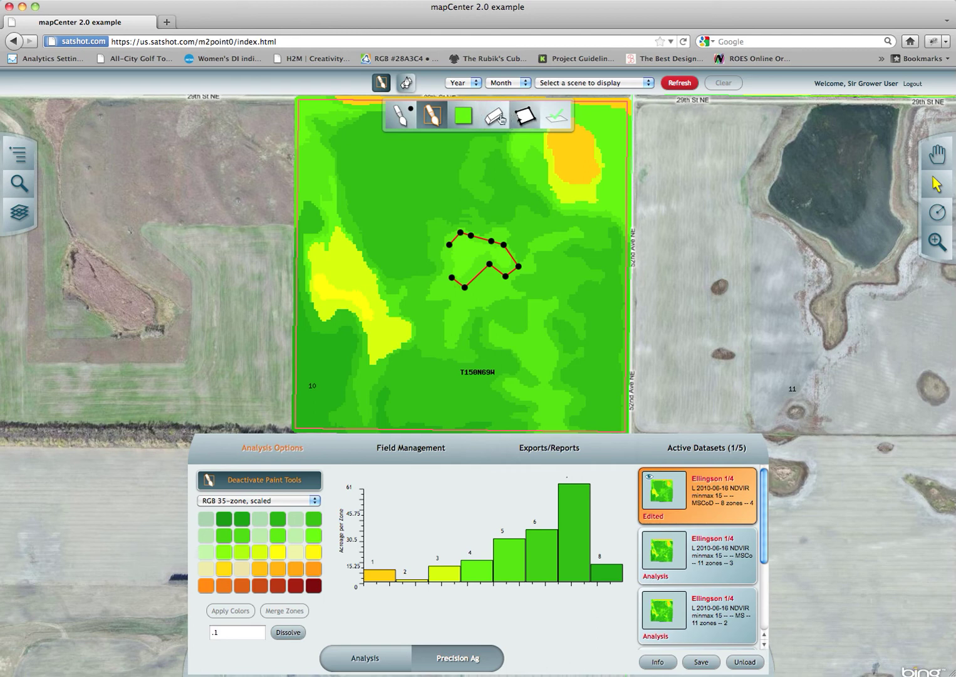
- Set the paint color to the green of zone 5, complete the outlined polygon and apply the painted edit to the dataset
click(464, 115)
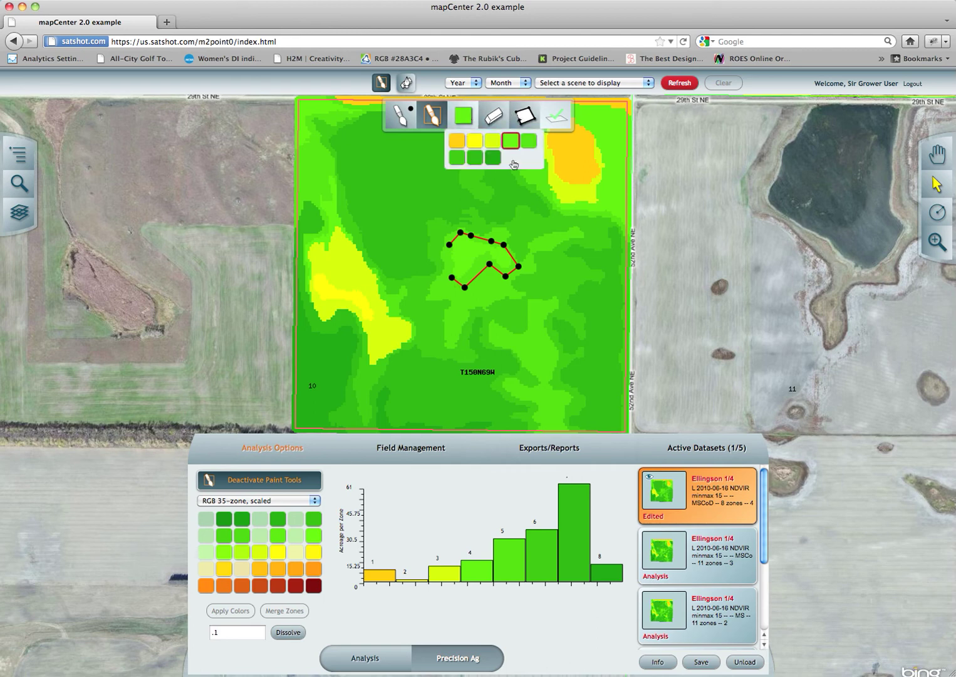
click(530, 143)
click(525, 124)
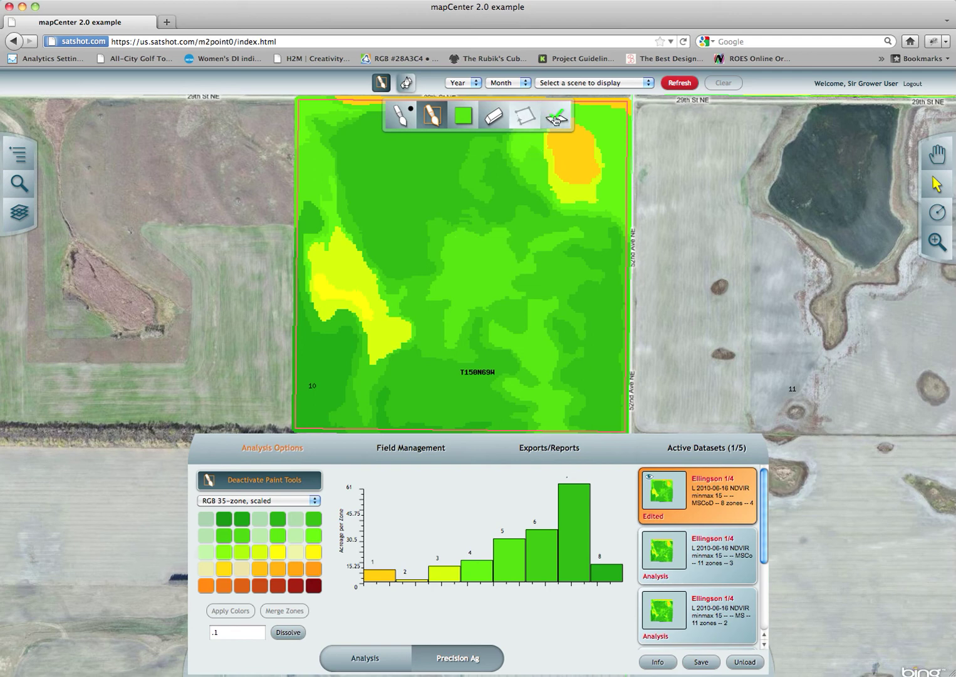
click(555, 120)
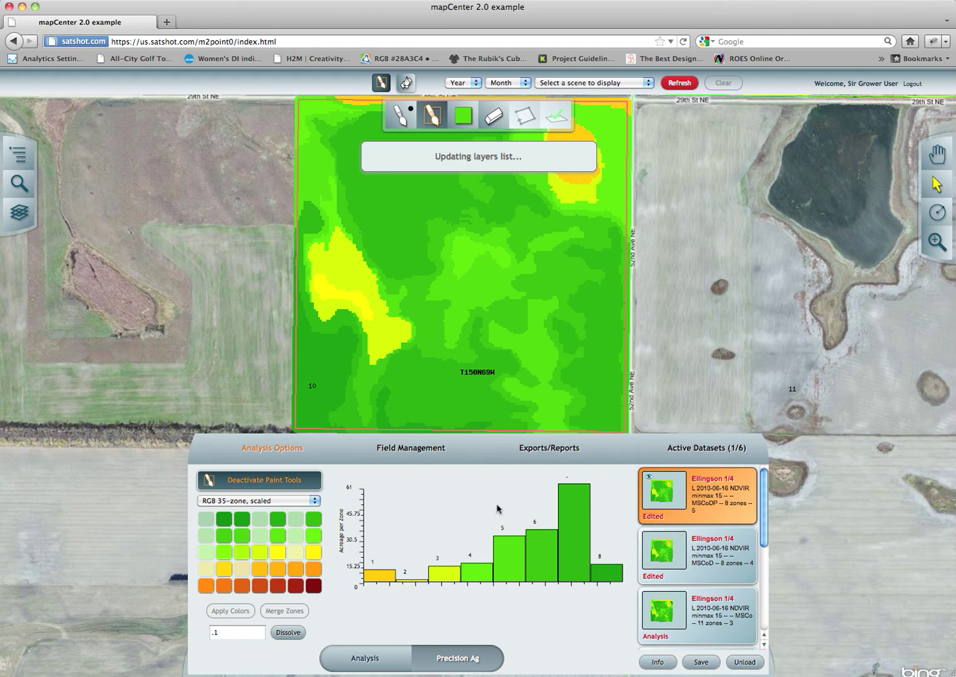
- Select zones 5 and 6 in the acreage chart and save the painted dataset
click(519, 554)
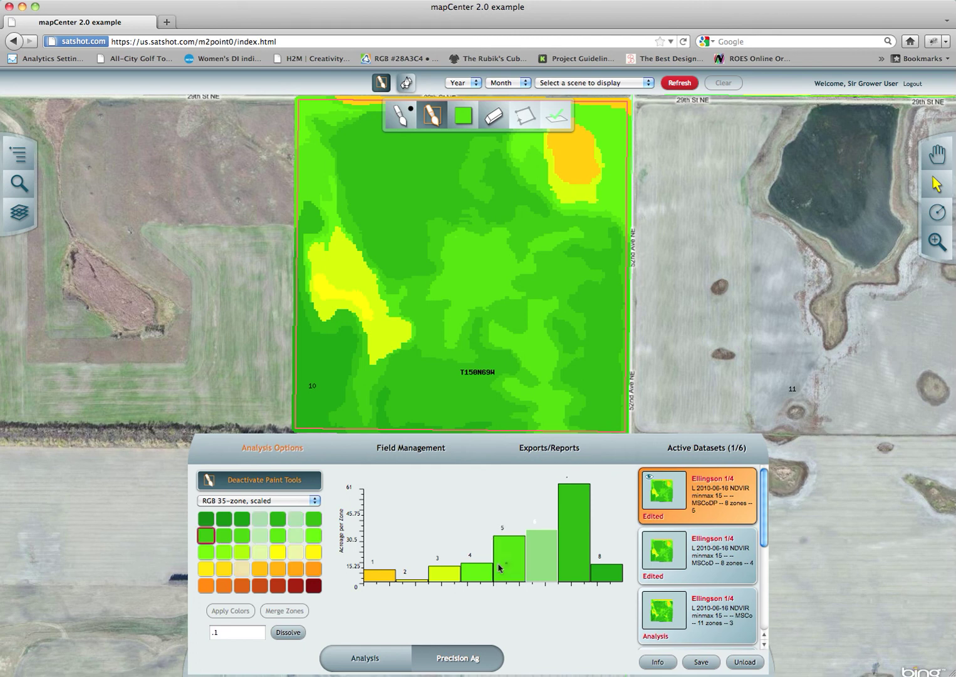
double_click(537, 561)
click(505, 566)
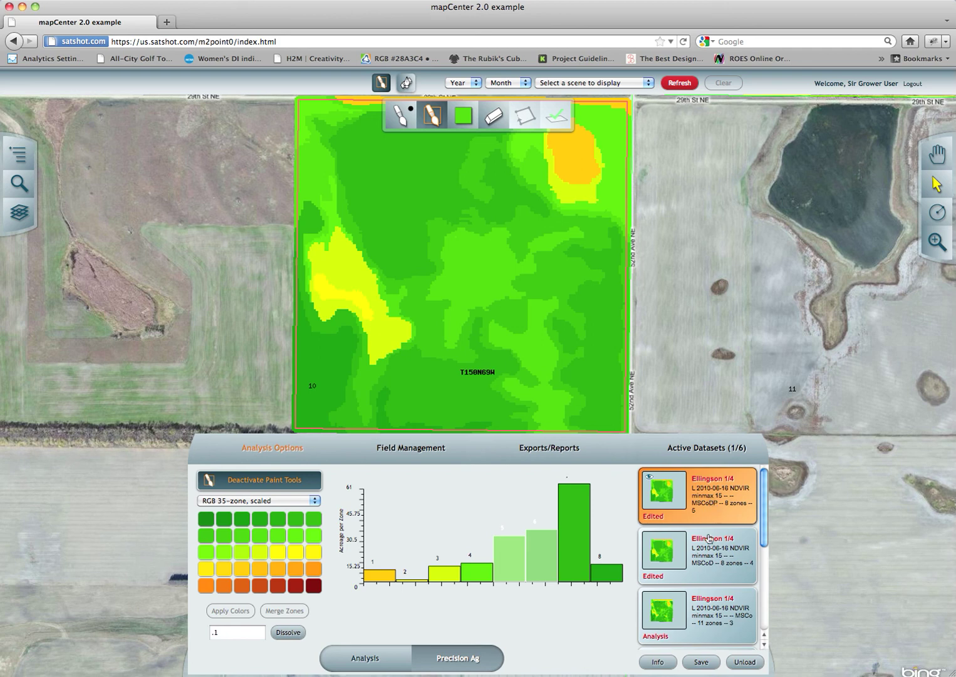
click(703, 662)
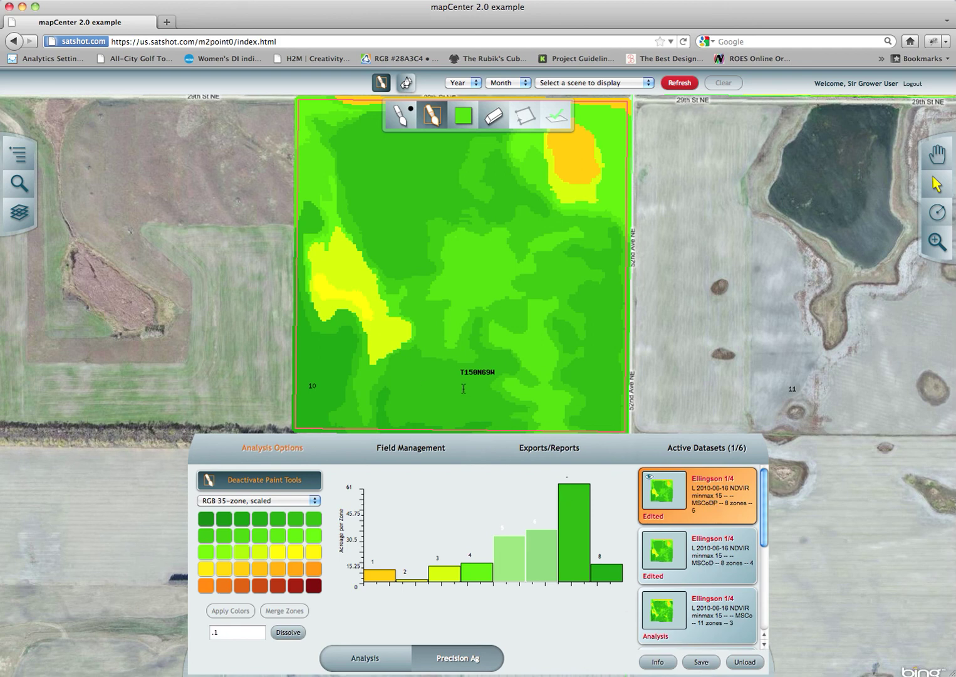